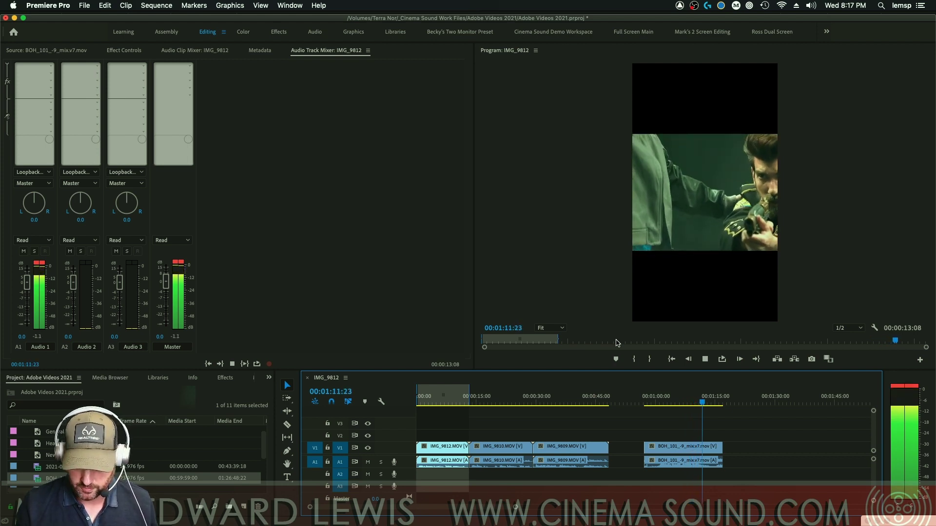
Stop playback, add a Hard Limiter to the Master track, and open its effect editor
{"action": "key", "text": "space"}
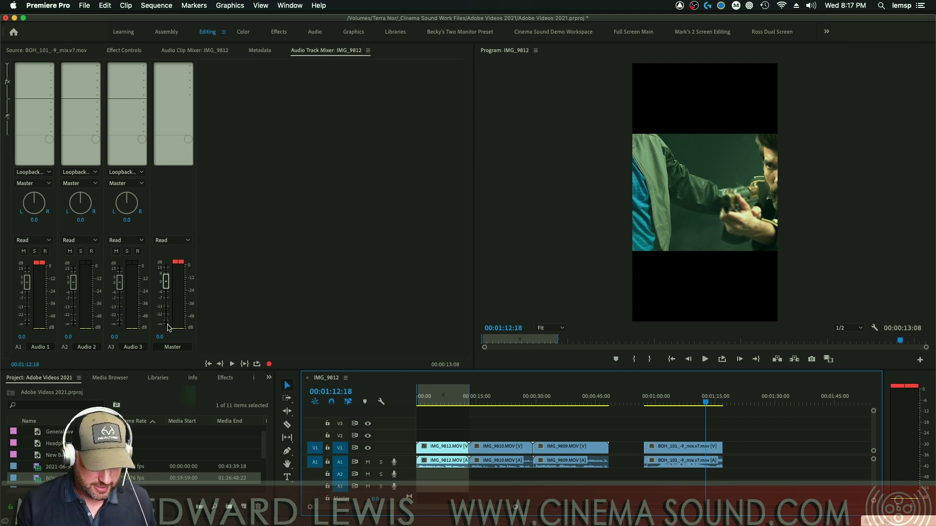
{"action": "left_click", "coordinate": [189, 67]}
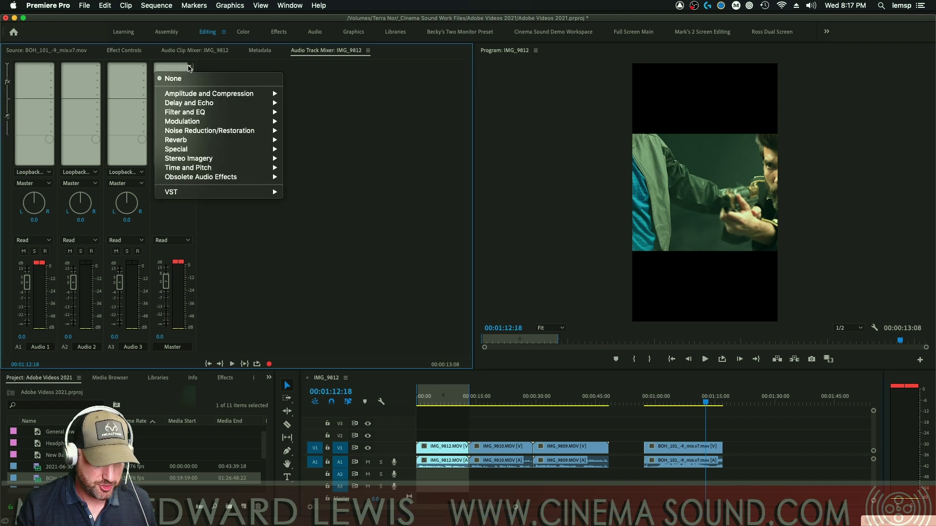
{"action": "mouse_move", "coordinate": [212, 98]}
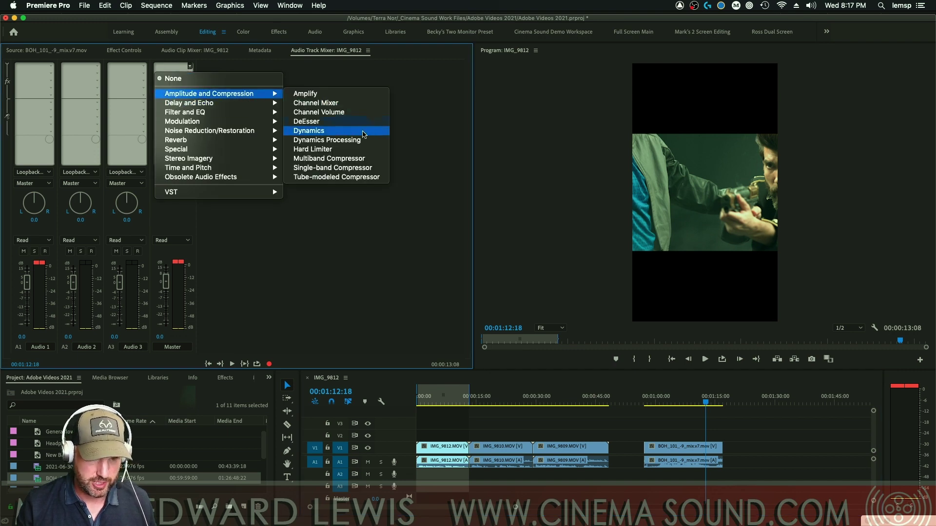
{"action": "left_click", "coordinate": [361, 149]}
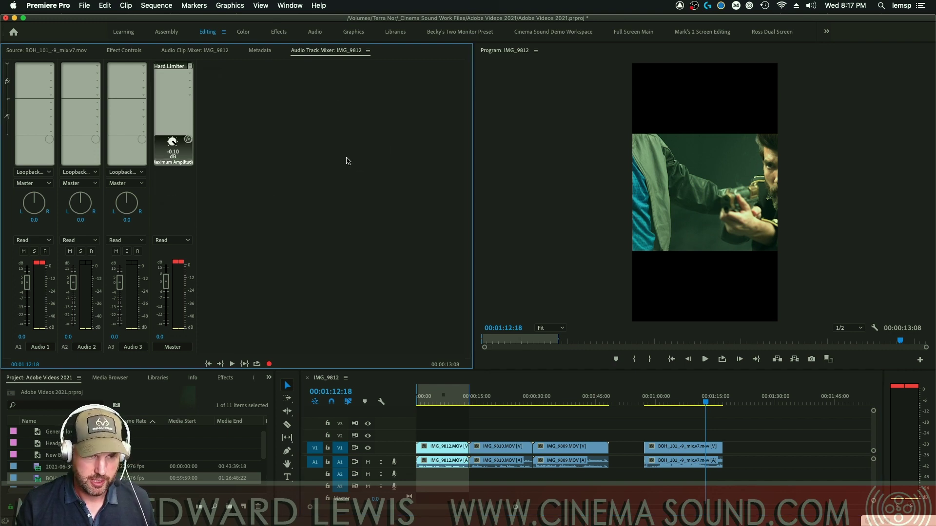
{"action": "double_click", "coordinate": [176, 68]}
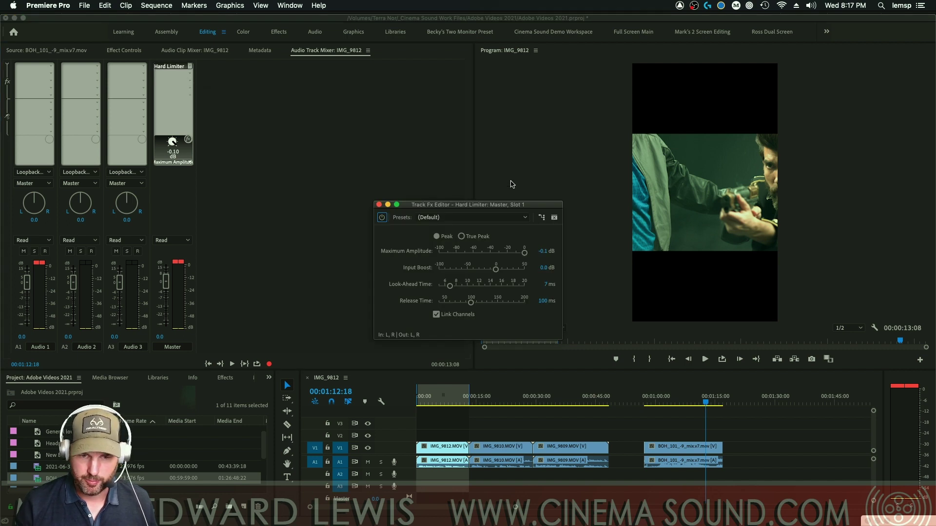
{"action": "left_click_drag", "start_coordinate": [506, 208], "coordinate": [507, 112]}
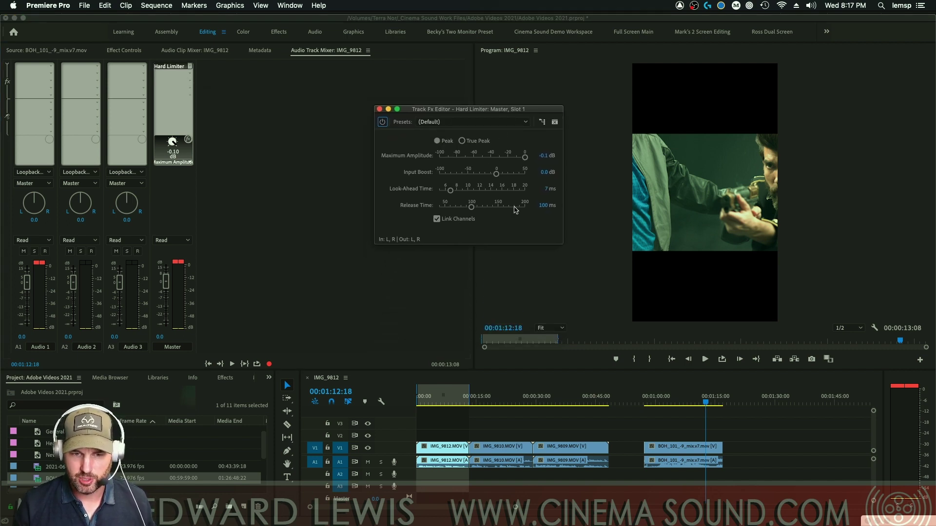
Set the Hard Limiter's maximum amplitude to 0 dB, look-ahead to 10.6 ms and release to 40 ms, and unlink the channels
{"action": "left_click", "coordinate": [527, 159]}
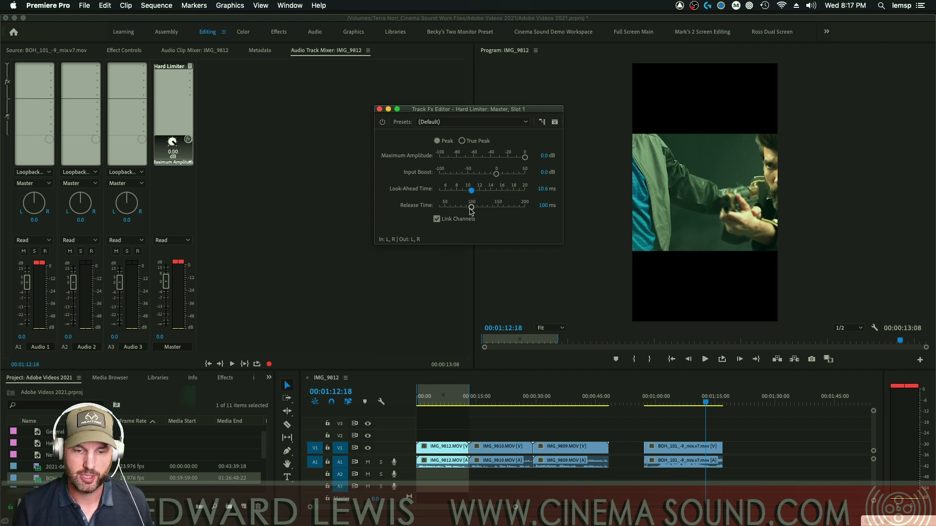
{"action": "left_click_drag", "start_coordinate": [471, 208], "coordinate": [420, 210]}
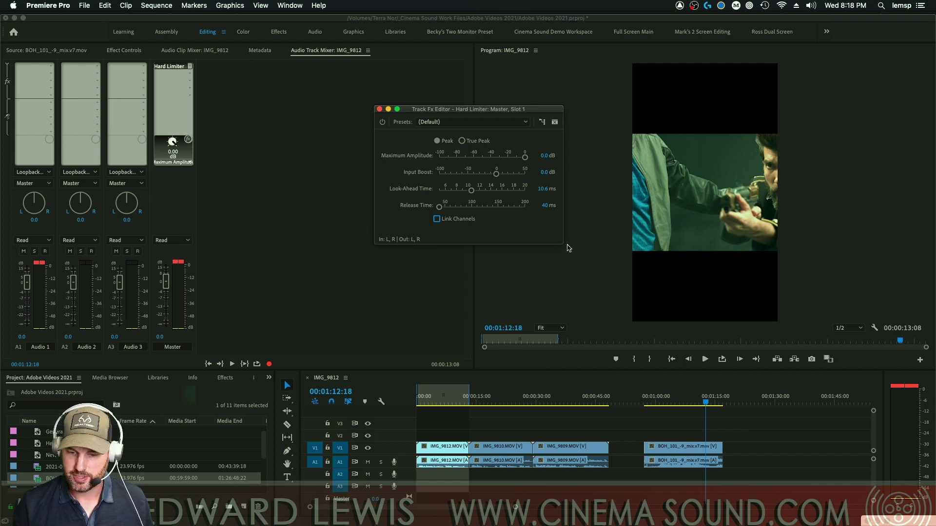
Lower the limiter's maximum amplitude to about -16.4 dB and play the last clip while raising the Audio 1 fader to about 4.4 dB
{"action": "left_click", "coordinate": [644, 396]}
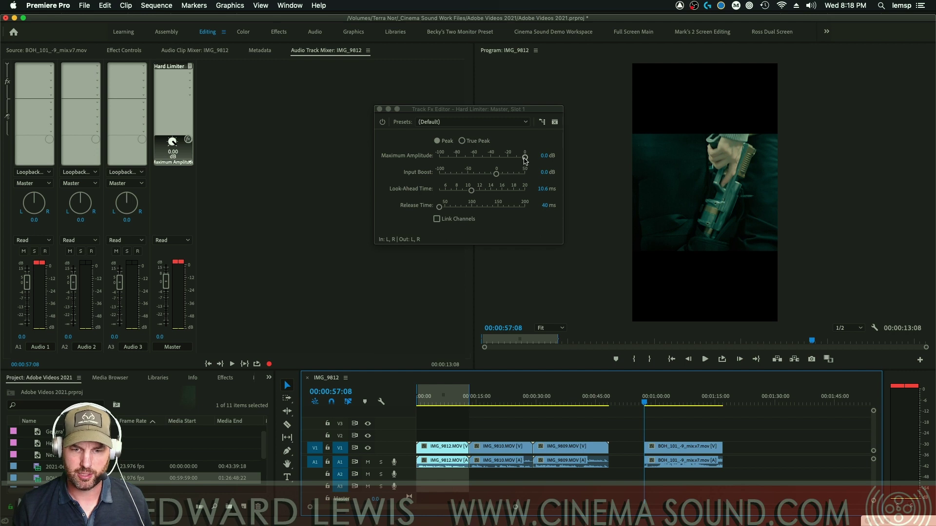
{"action": "left_click_drag", "start_coordinate": [525, 160], "coordinate": [508, 166]}
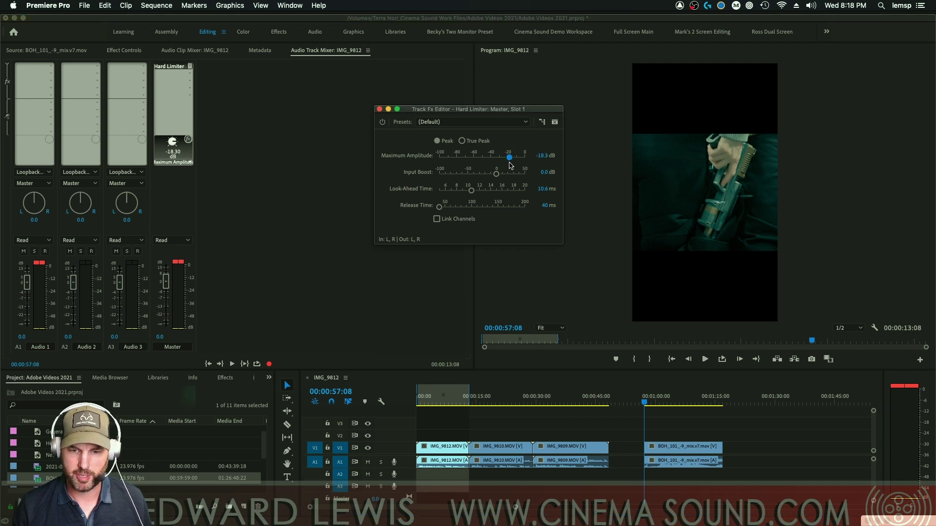
{"action": "key", "text": "space"}
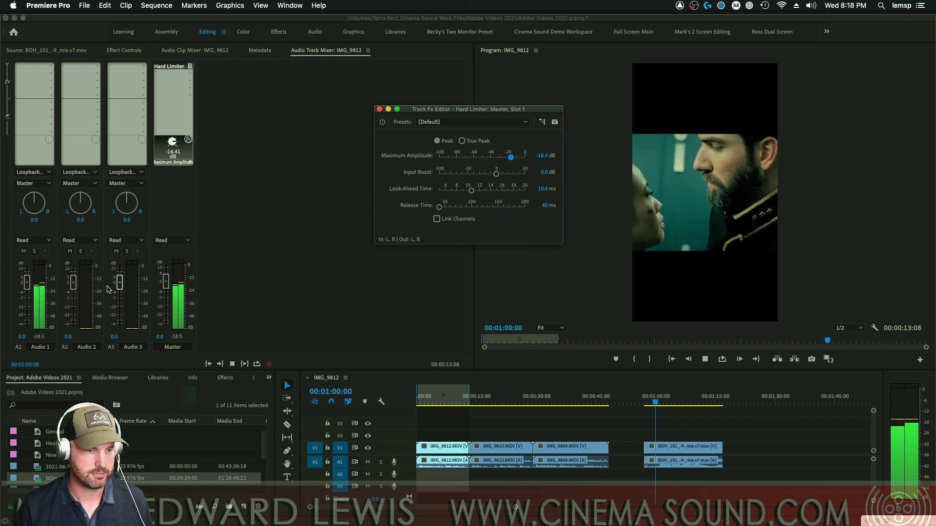
{"action": "left_click_drag", "start_coordinate": [28, 286], "coordinate": [32, 282]}
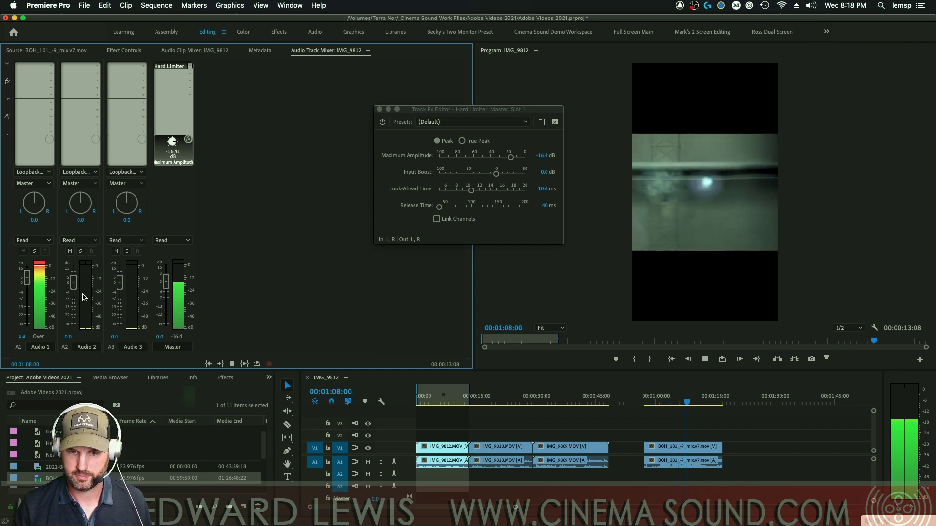
{"action": "key", "text": "space"}
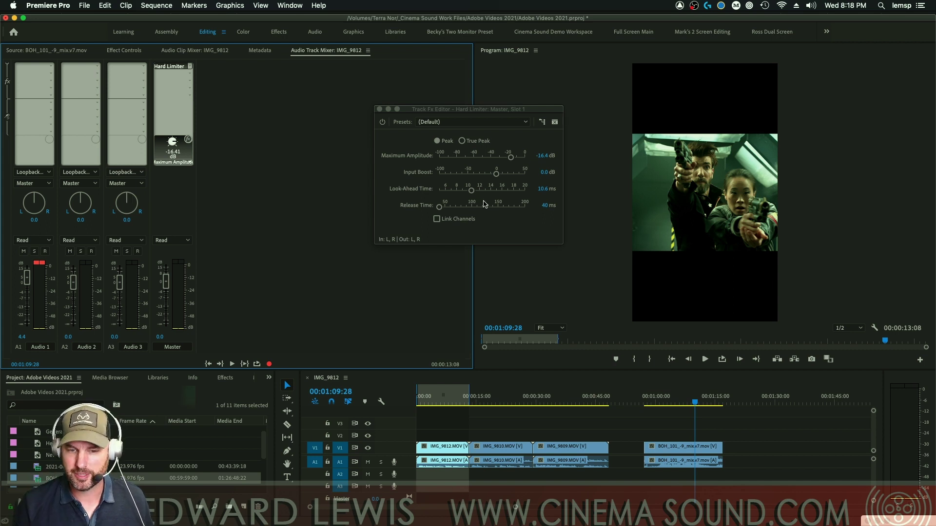
Switch to DaVinci Resolve and insert the Fairlight FX Limiter on Bus 1
{"action": "key", "text": "super+Tab"}
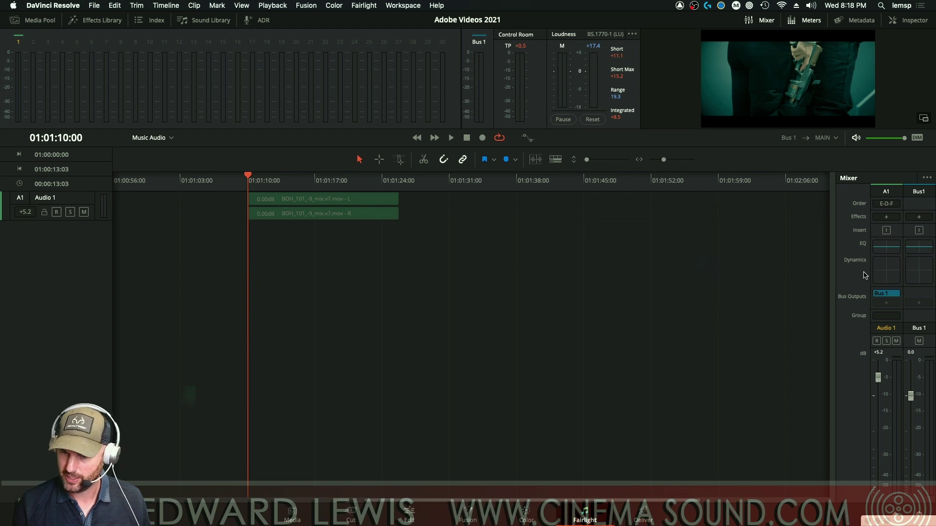
{"action": "left_click", "coordinate": [919, 217]}
{"action": "mouse_move", "coordinate": [887, 247]}
{"action": "mouse_move", "coordinate": [784, 253]}
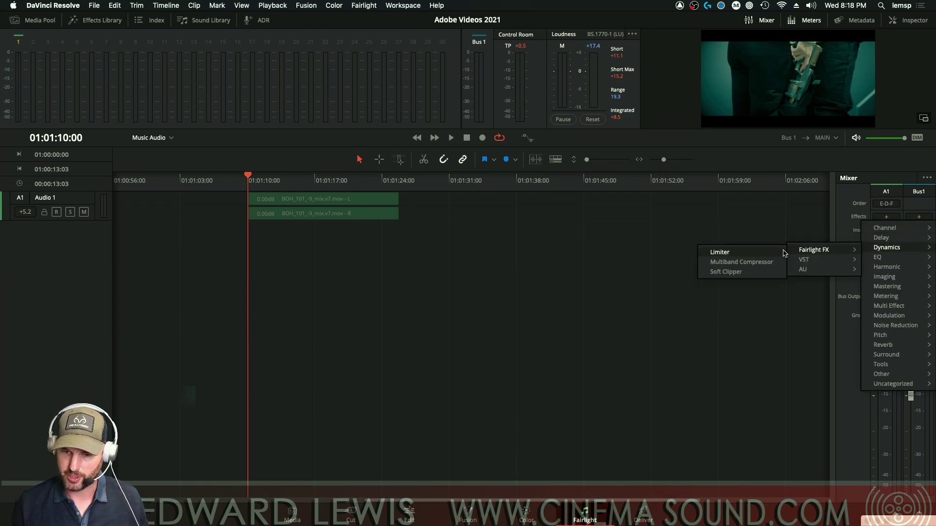
{"action": "left_click", "coordinate": [745, 253]}
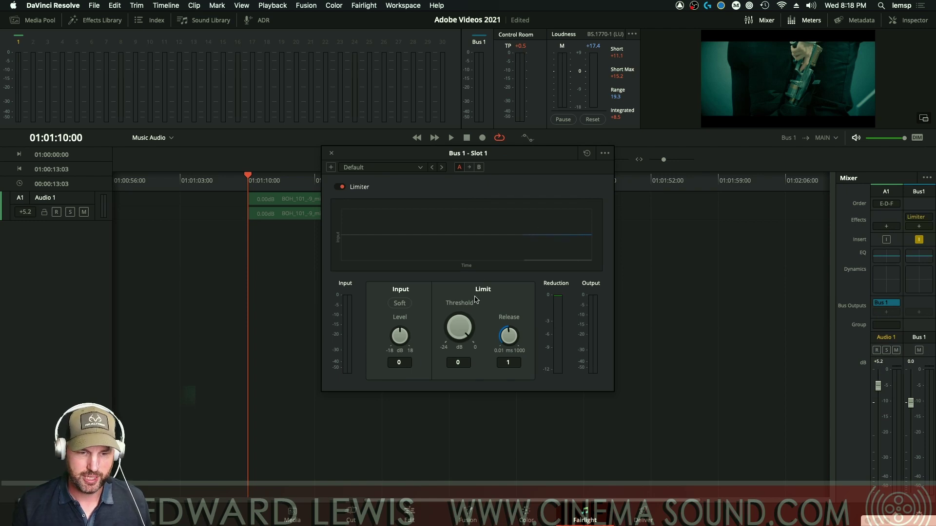
{"action": "left_click_drag", "start_coordinate": [475, 155], "coordinate": [466, 206]}
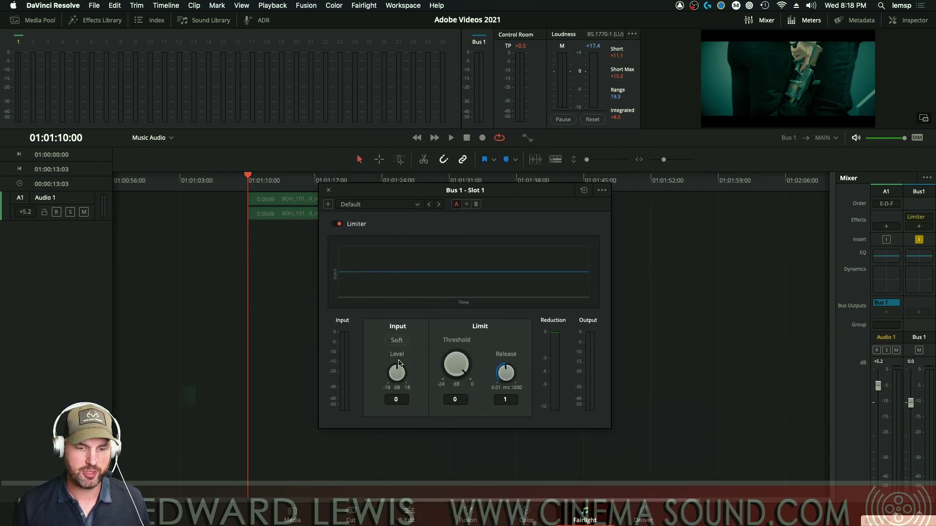
Toggle the limiter's soft input option on and off, and set the release to about 4.57 ms
{"action": "left_click", "coordinate": [396, 340]}
{"action": "left_click", "coordinate": [402, 345]}
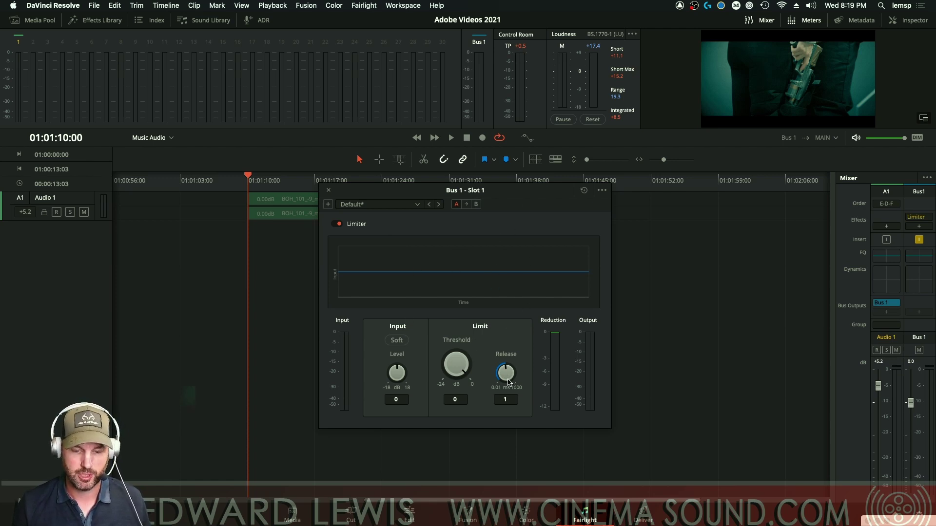
{"action": "left_click_drag", "start_coordinate": [507, 379], "coordinate": [488, 415]}
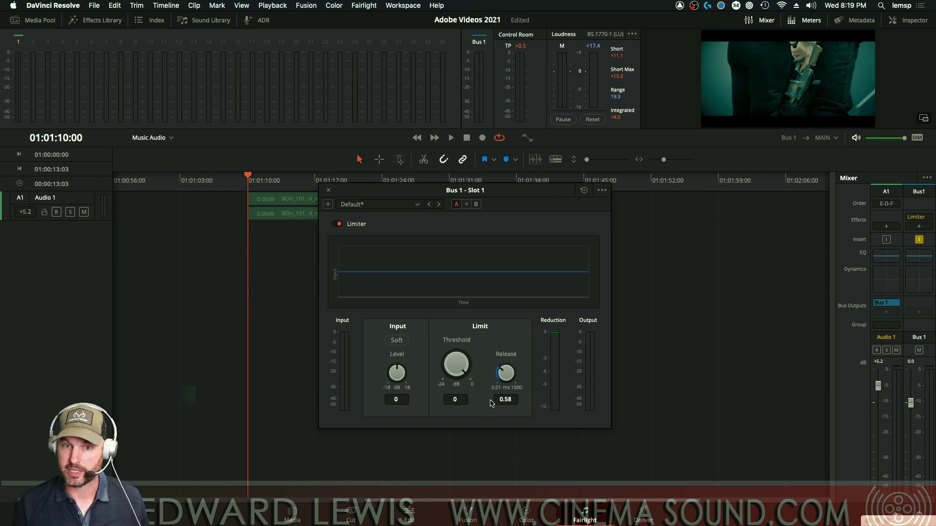
{"action": "left_click_drag", "start_coordinate": [518, 340], "coordinate": [534, 325]}
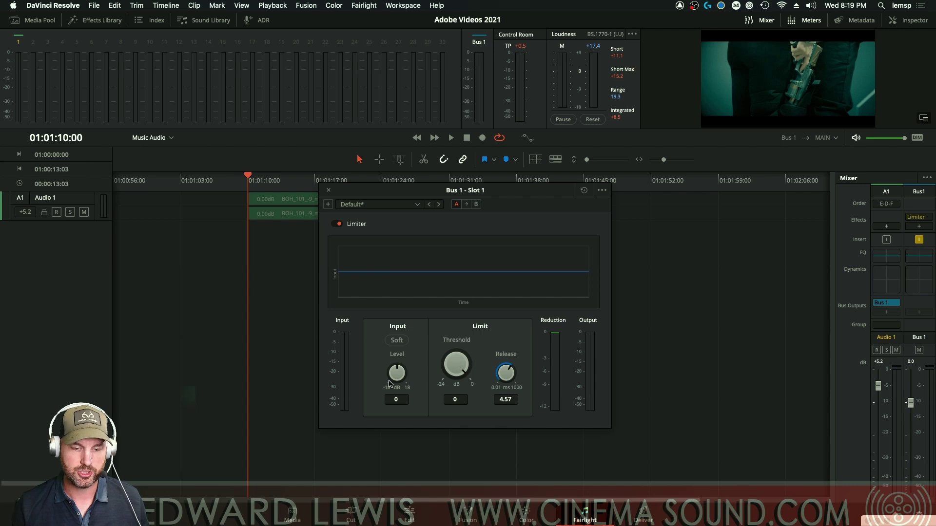
Set the limiter's threshold to about -16.2 dB and play the clip, keeping the limiter window clear of it
{"action": "left_click_drag", "start_coordinate": [447, 369], "coordinate": [392, 471]}
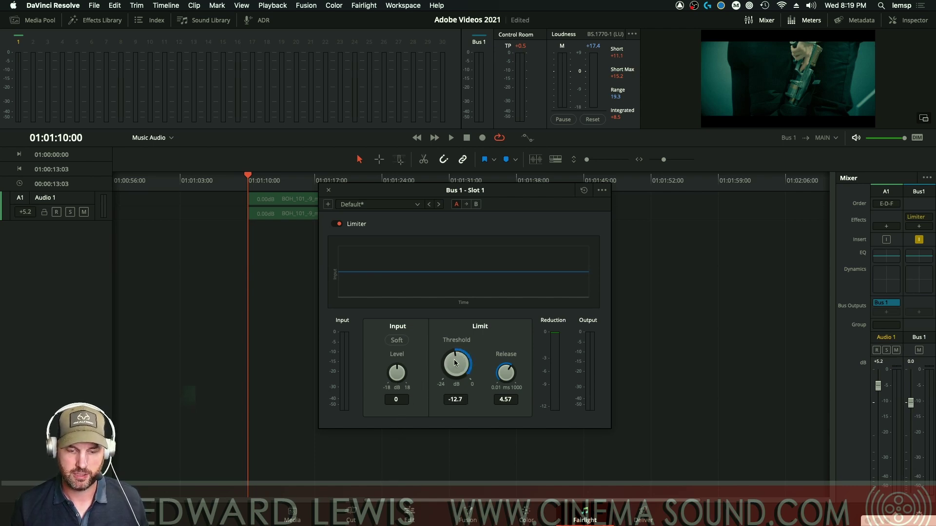
{"action": "left_click_drag", "start_coordinate": [455, 364], "coordinate": [428, 397]}
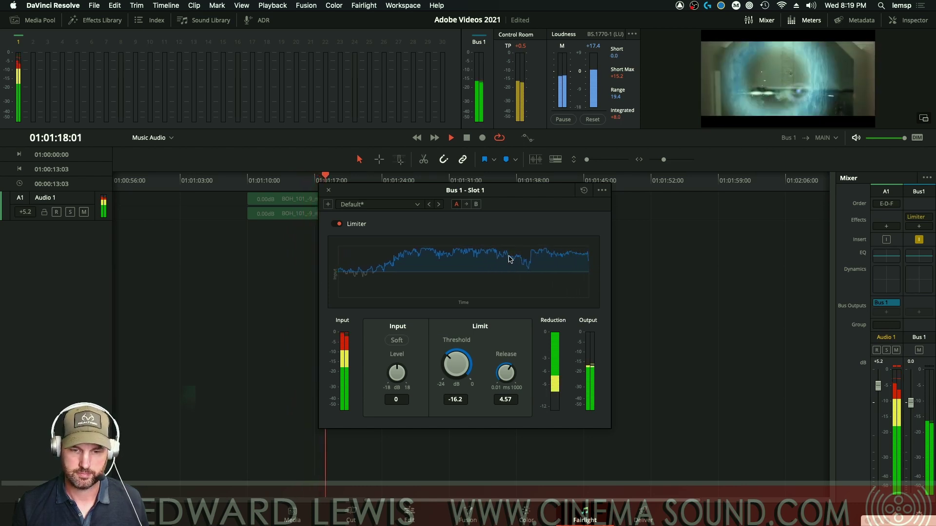
{"action": "left_click_drag", "start_coordinate": [533, 194], "coordinate": [635, 155]}
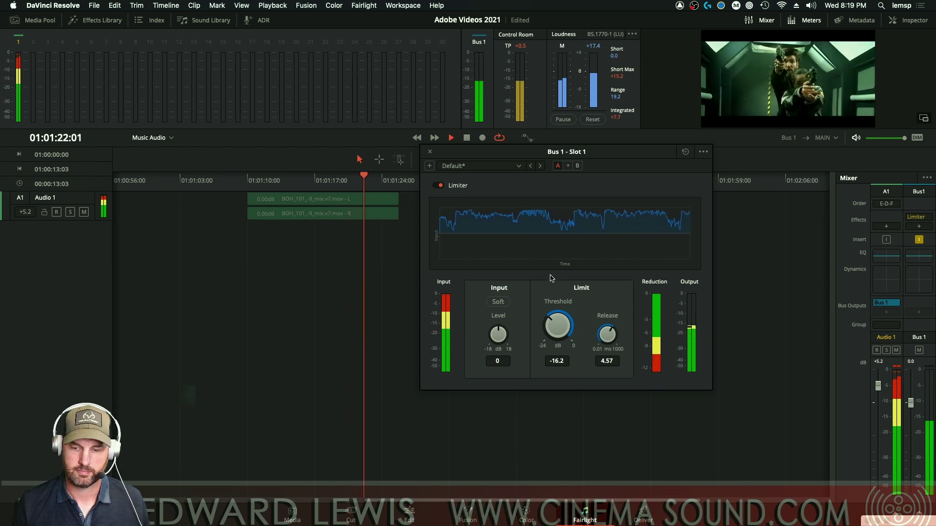
{"action": "key", "text": "space"}
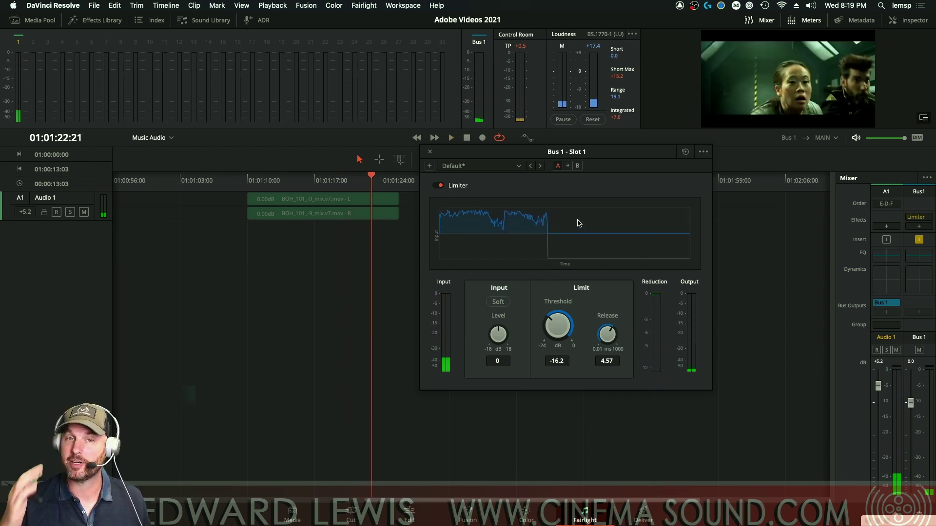
Set the limiter's release to 40 ms and reopen the Bus 1 limiter's settings
{"action": "scroll", "coordinate": [614, 318], "scroll_direction": "up", "scroll_amount": 3}
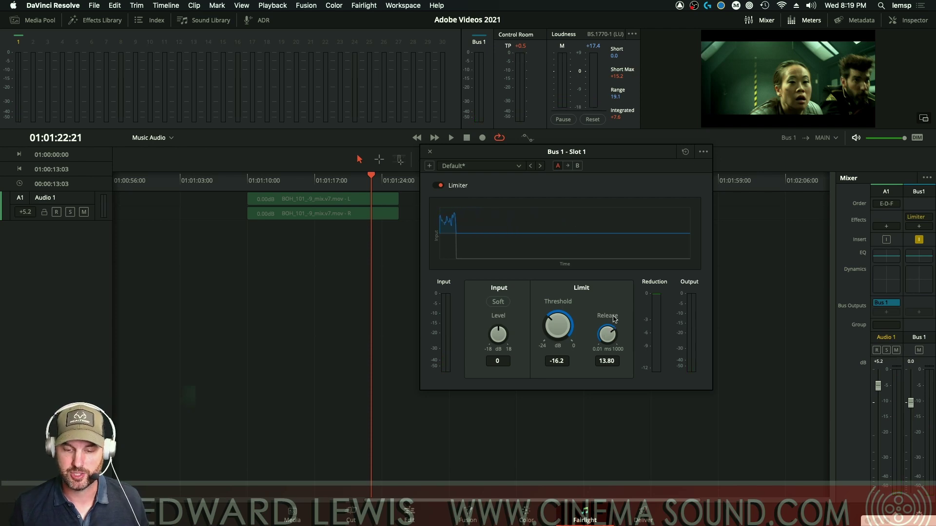
{"action": "scroll", "coordinate": [614, 319], "scroll_direction": "up", "scroll_amount": 5}
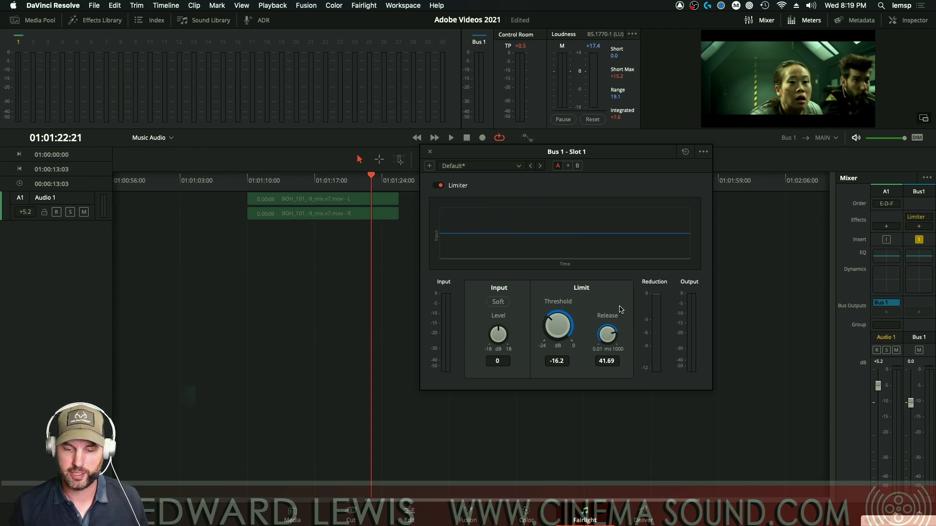
{"action": "left_click", "coordinate": [603, 361]}
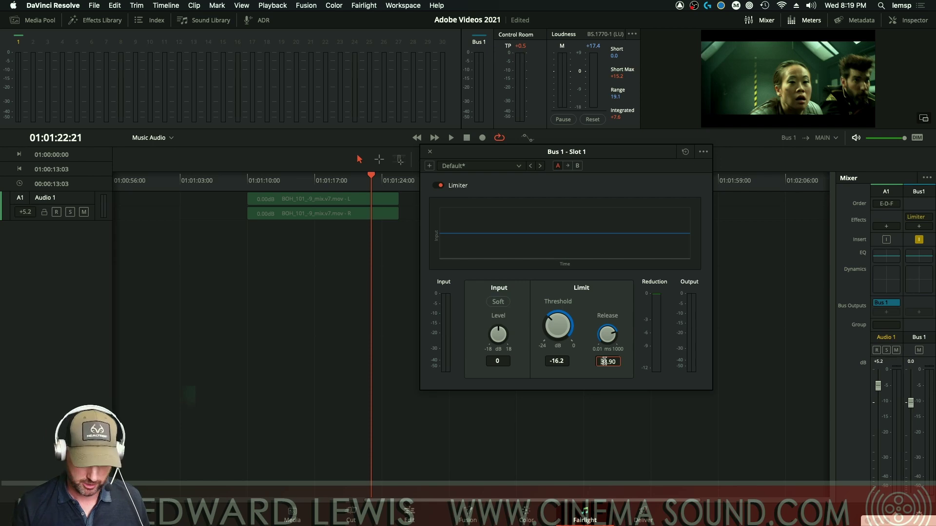
{"action": "key", "text": "Escape"}
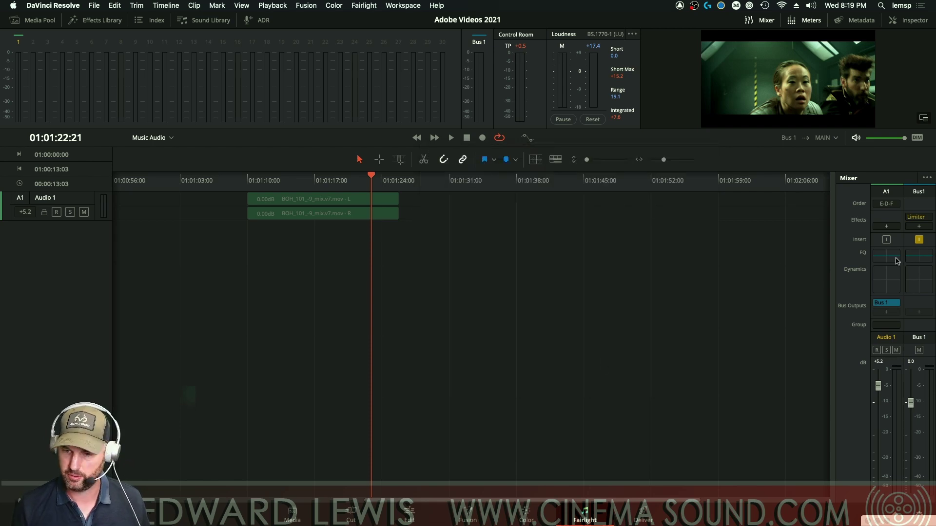
{"action": "left_click", "coordinate": [915, 216]}
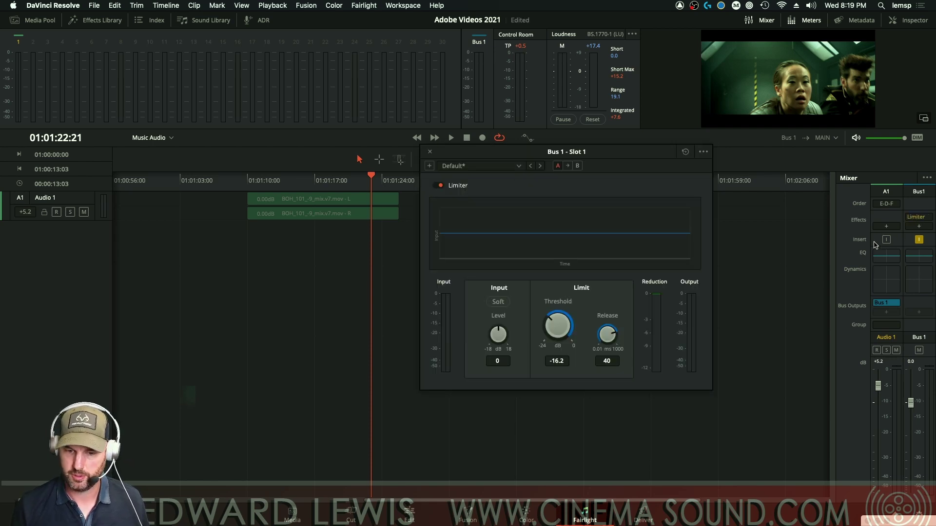
Play the clip from its start to check the limiter's input, reduction and output levels
{"action": "left_click", "coordinate": [247, 184]}
{"action": "key", "text": "space"}
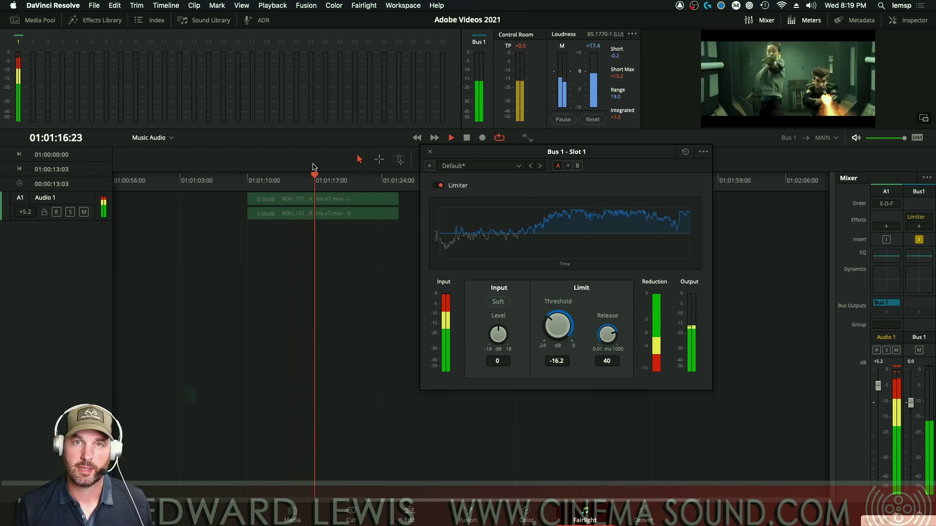
{"action": "key", "text": "space"}
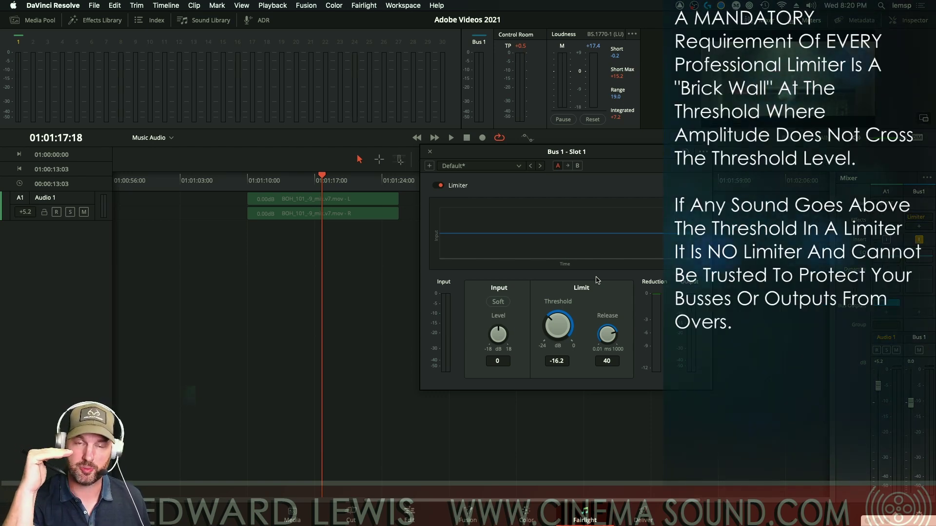
Reset the limiter's threshold, set it to a value just below 0 dB, and close the limiter window
{"action": "double_click", "coordinate": [562, 335]}
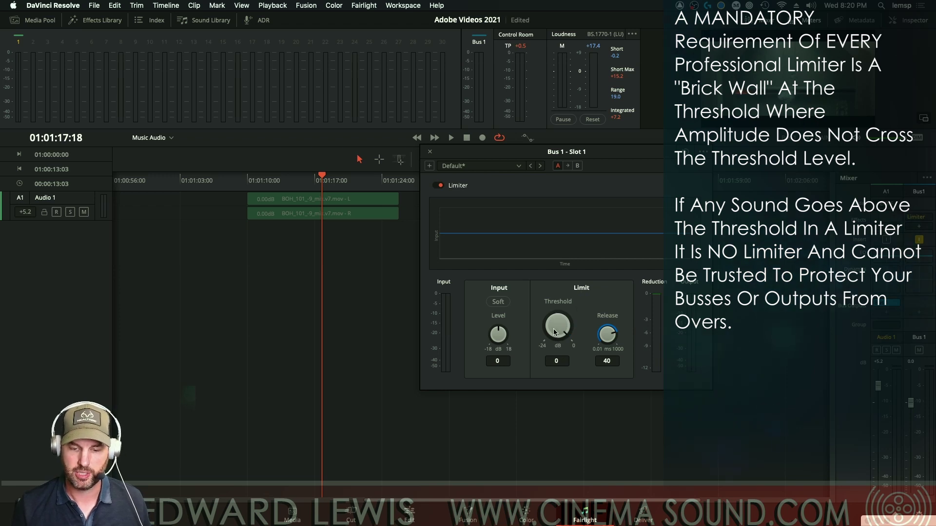
{"action": "left_click_drag", "start_coordinate": [553, 333], "coordinate": [554, 333]}
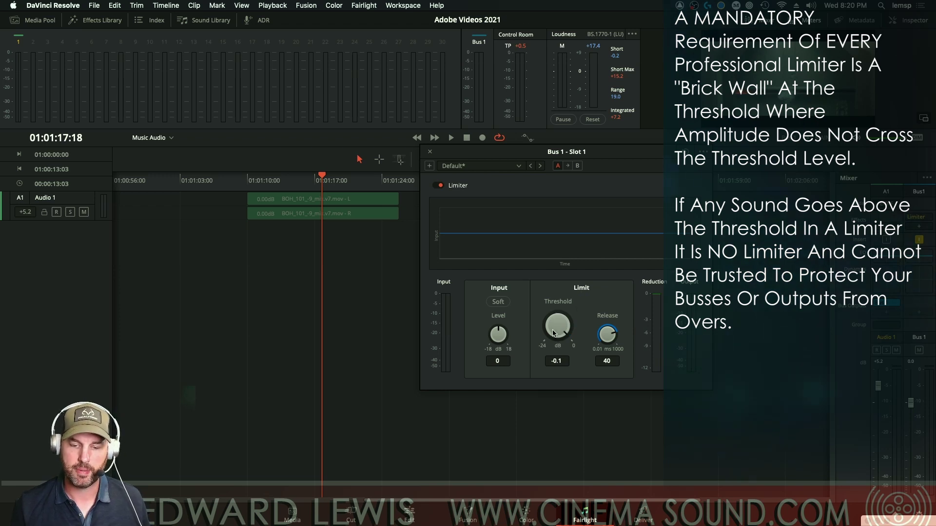
{"action": "left_click", "coordinate": [560, 361]}
{"action": "type", "text": "-"}
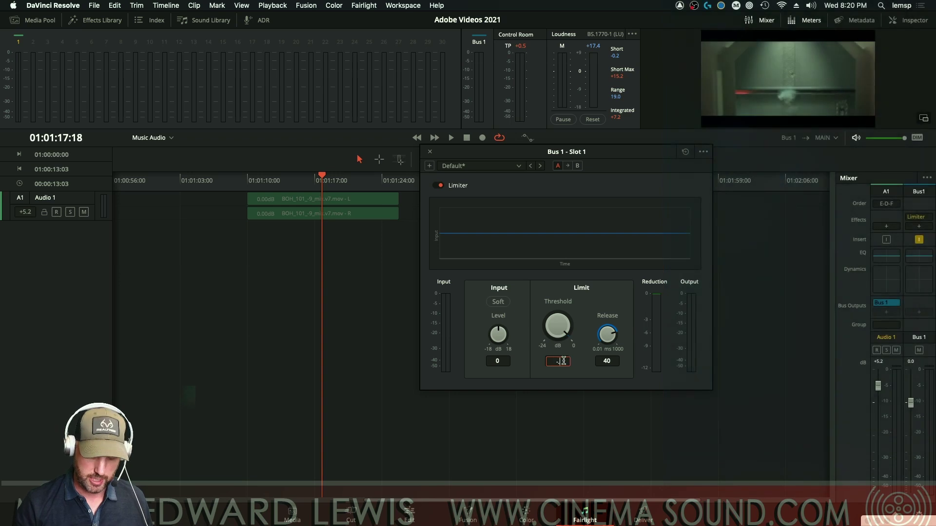
{"action": "key", "text": "Return"}
{"action": "key", "text": "Escape"}
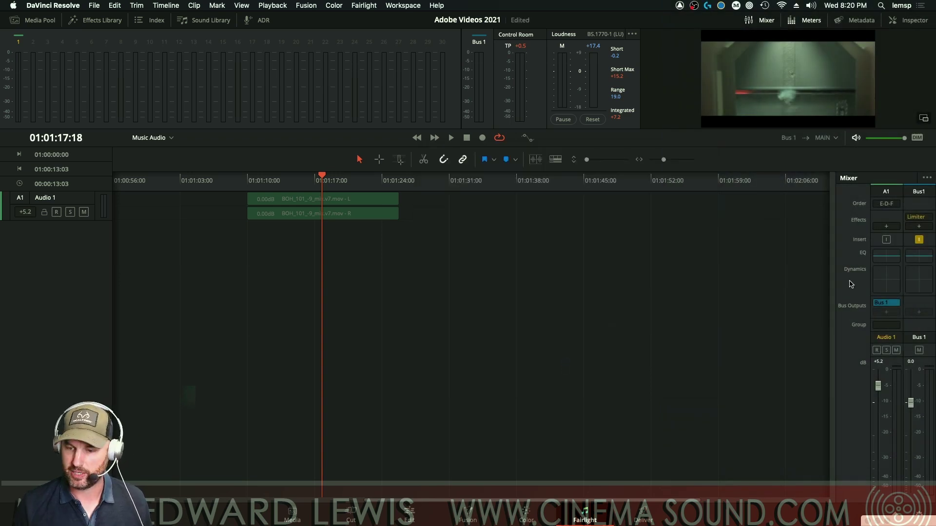
Reopen the Bus 1 limiter's settings, set its release to 4.90 ms, and save the project
{"action": "left_click", "coordinate": [916, 217]}
{"action": "left_click_drag", "start_coordinate": [609, 335], "coordinate": [585, 357]}
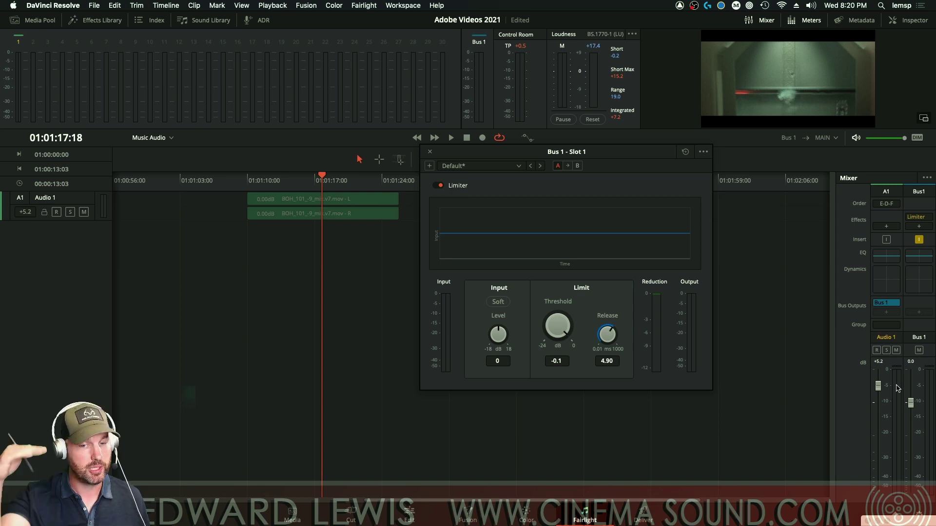
{"action": "key", "text": "super+s"}
Play the clip from its start to check the limiter's levels with the shorter release
{"action": "left_click", "coordinate": [247, 182]}
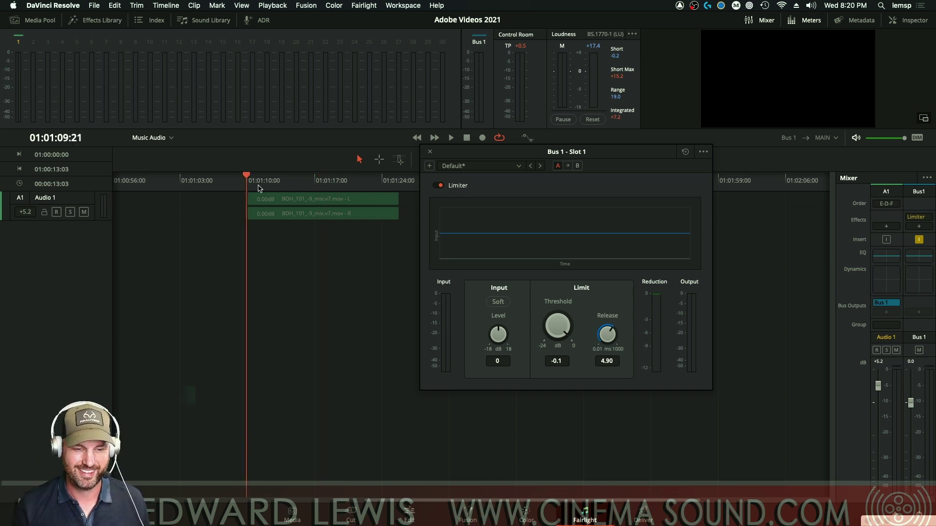
{"action": "key", "text": "space"}
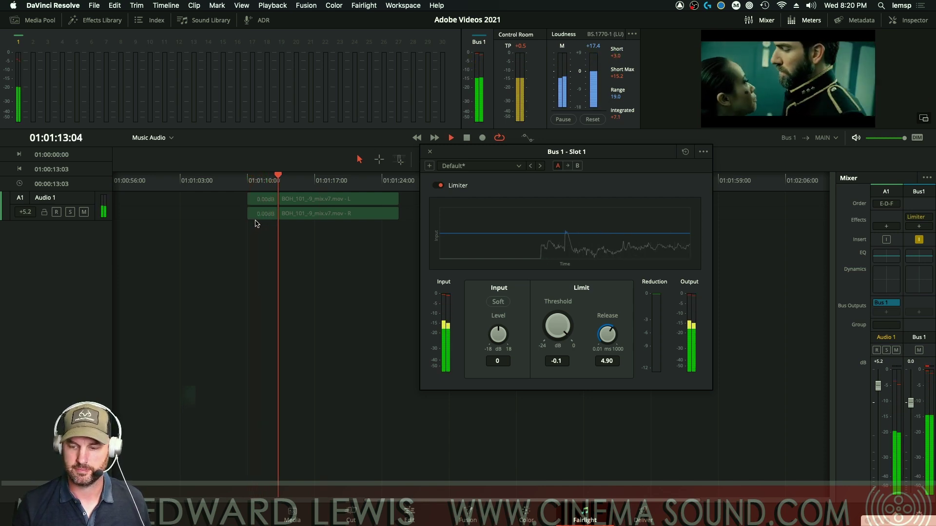
{"action": "key", "text": "space"}
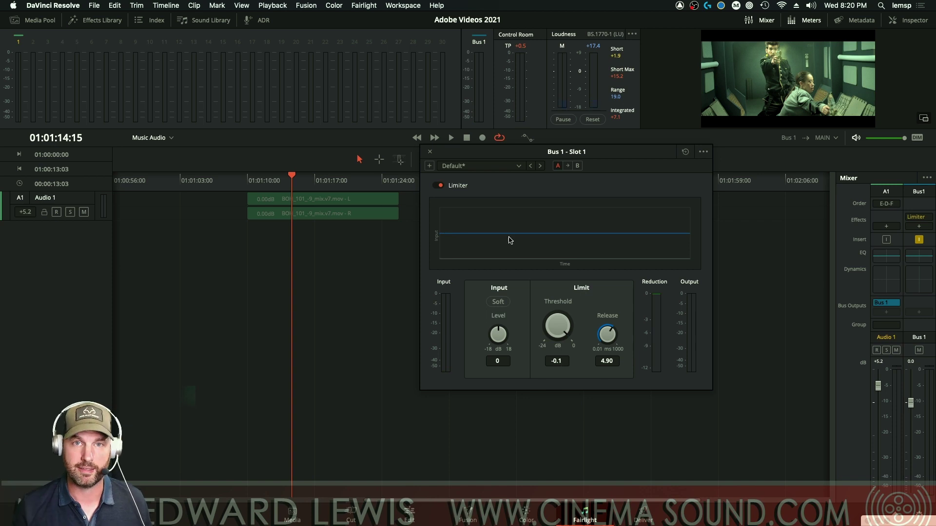
Switch to Premiere Pro and set the master track's Hard Limiter to True Peak with a maximum amplitude of -0.1 dB
{"action": "key", "text": "super+Tab"}
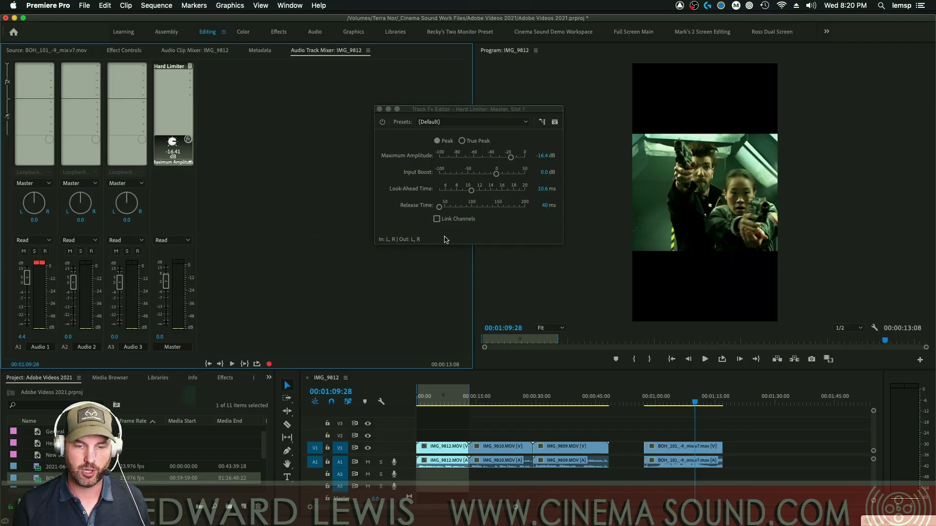
{"action": "left_click", "coordinate": [466, 144]}
{"action": "left_click", "coordinate": [459, 142]}
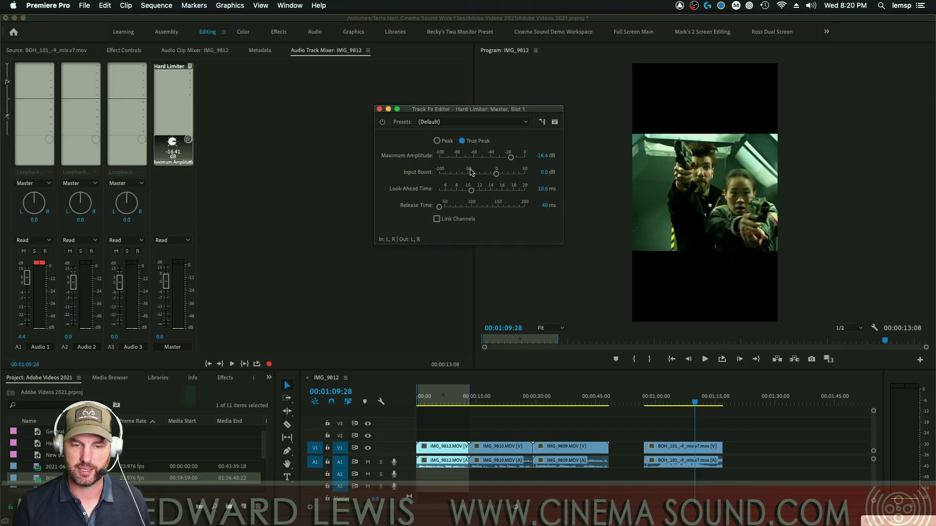
{"action": "left_click_drag", "start_coordinate": [511, 157], "coordinate": [525, 158]}
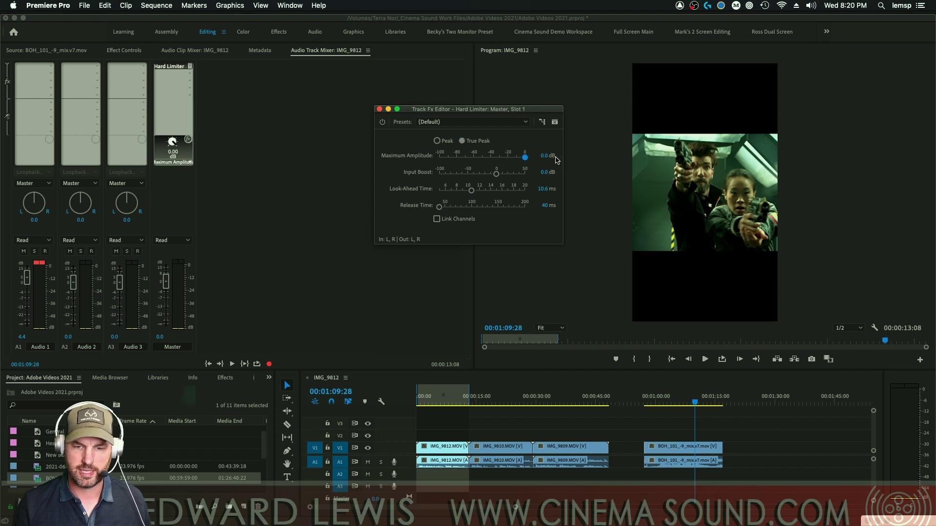
{"action": "left_click", "coordinate": [545, 157]}
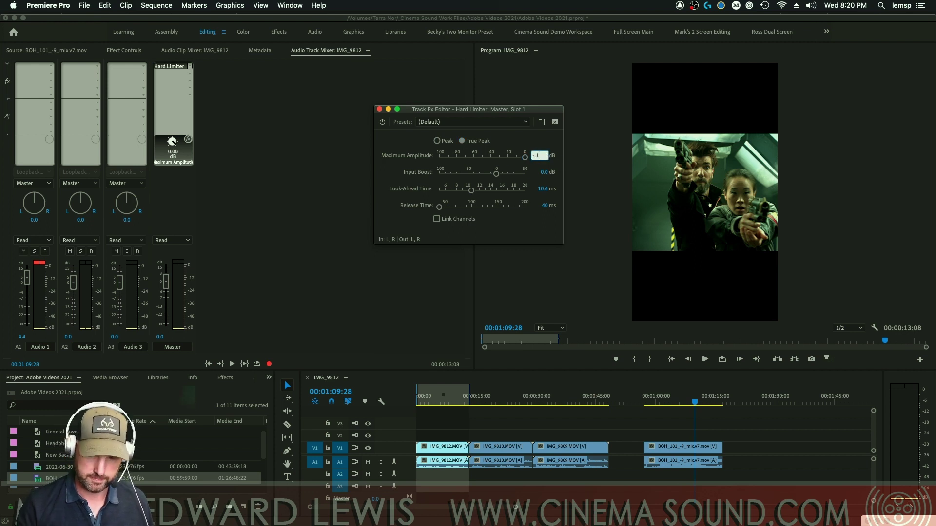
{"action": "type", "text": "-.1"}
{"action": "key", "text": "Return"}
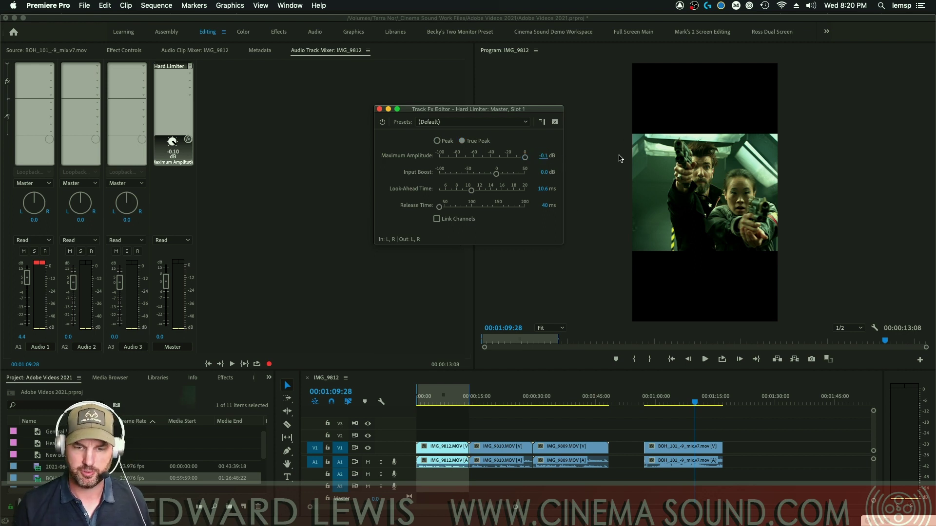
Play the BOH_101 mix clip from near its start to check the master level through the Hard Limiter
{"action": "left_click", "coordinate": [647, 404]}
{"action": "key", "text": "space"}
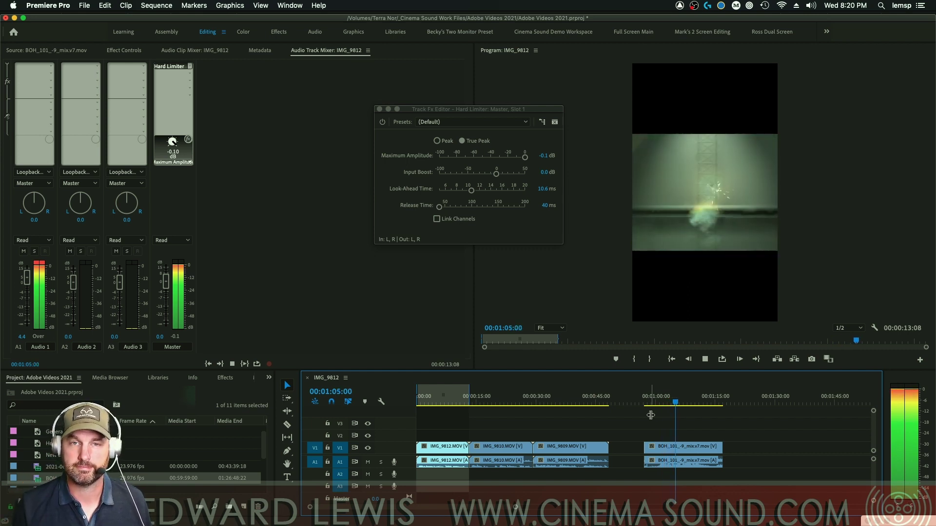
{"action": "key", "text": "space"}
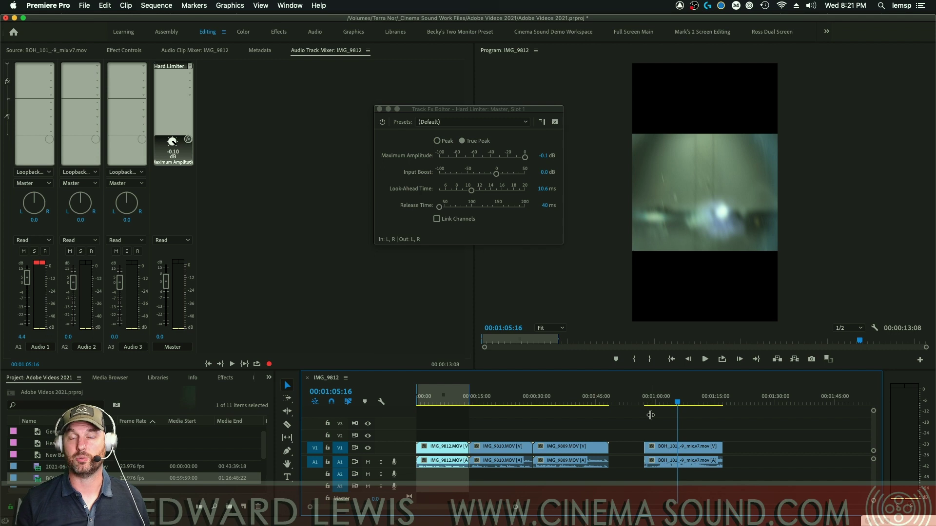
{"action": "key", "text": "super+Tab"}
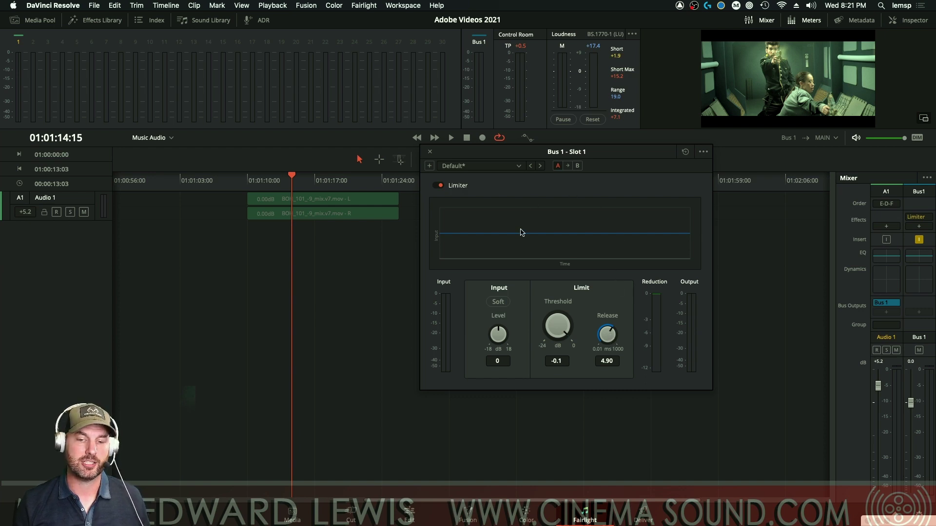
{"action": "key", "text": "super+Tab"}
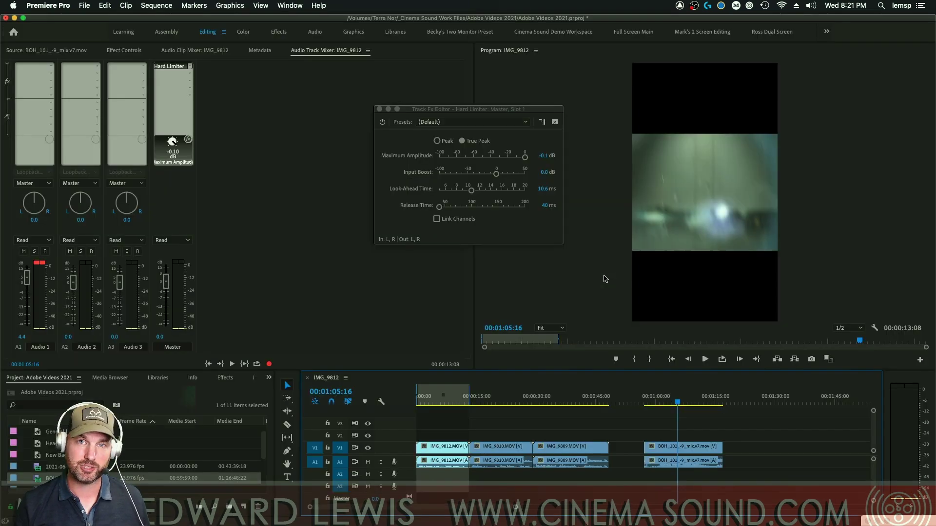